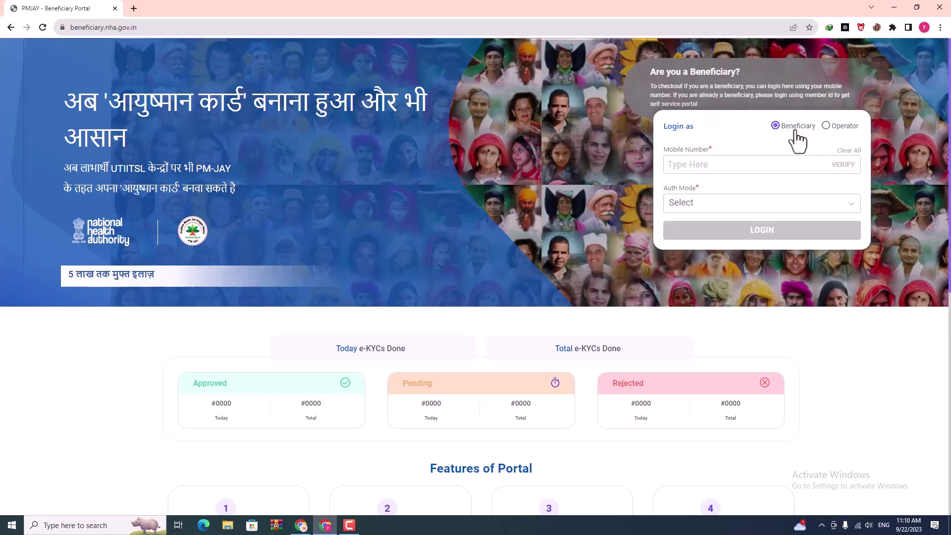
# Step: Switch to Operator login, dismiss the location prompt, and open the operator SIGN UP page
pyautogui.click(827, 130)
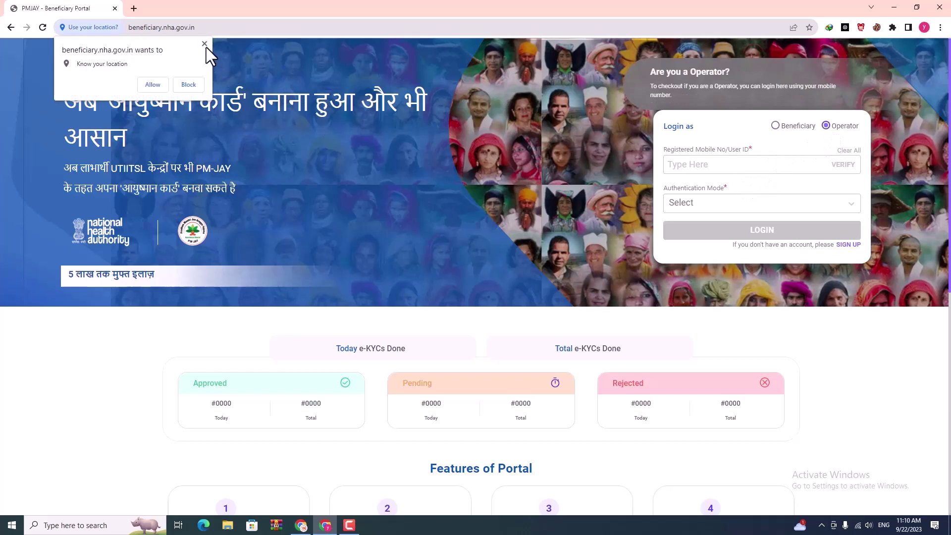
pyautogui.click(205, 45)
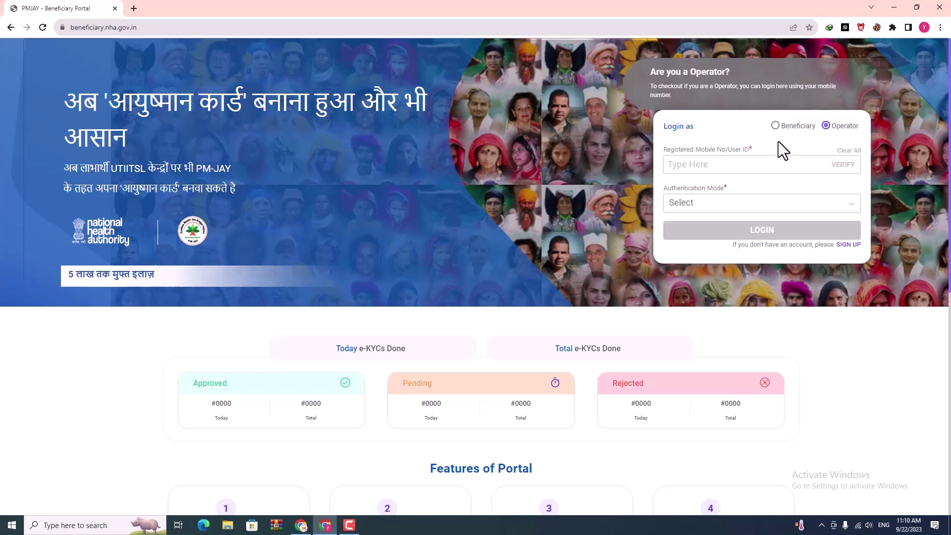
pyautogui.click(849, 245)
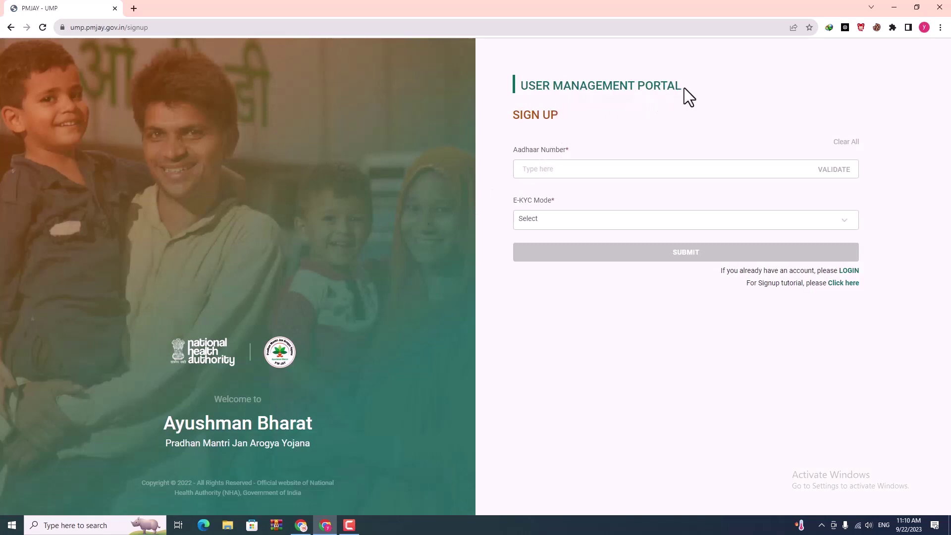
# Step: Enter and validate the Aadhaar number, then bring up the E-KYC Mode options
pyautogui.click(542, 171)
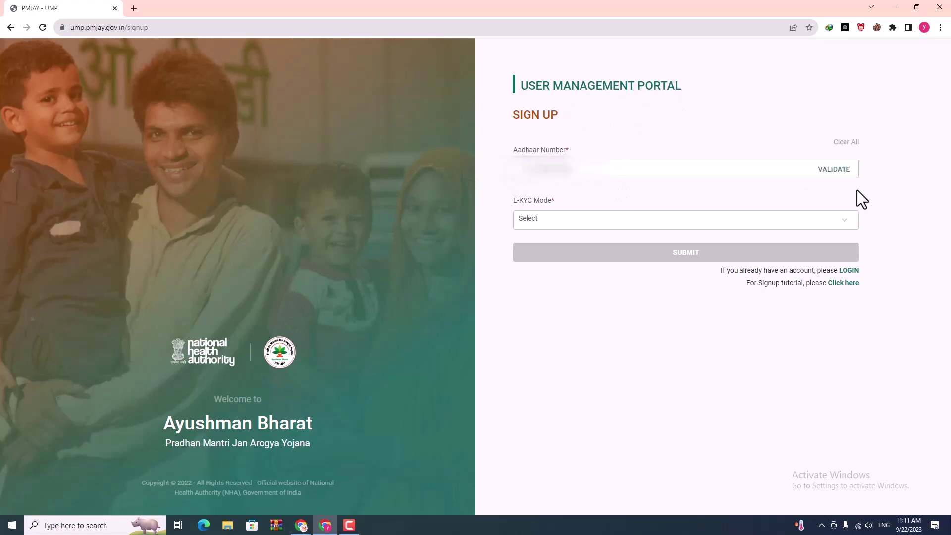
pyautogui.click(842, 173)
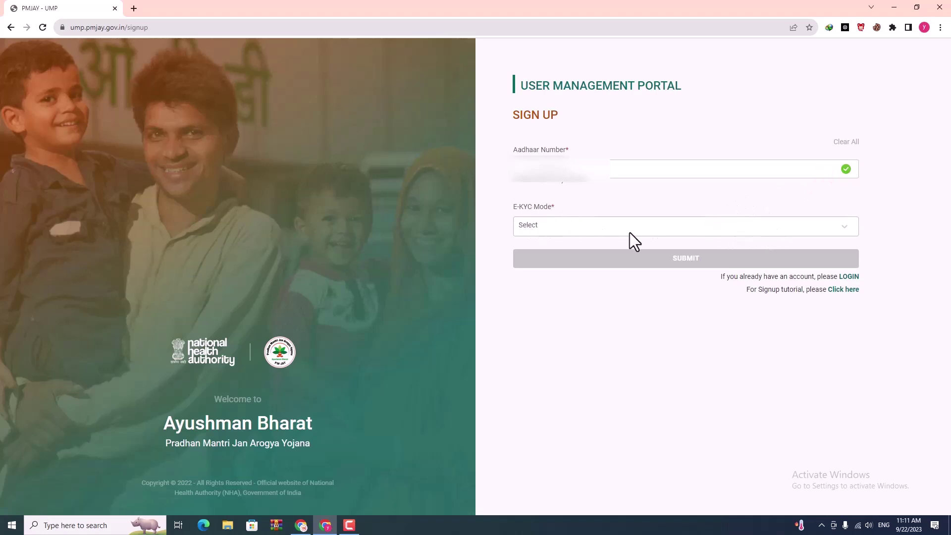
pyautogui.click(775, 229)
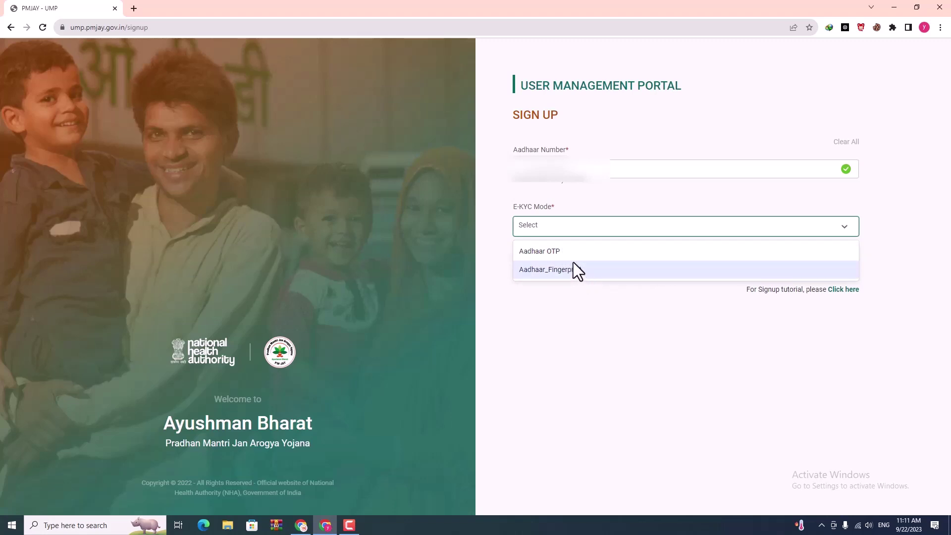
# Step: Pick Aadhaar OTP as e-KYC mode, give consent, and submit the received OTP
pyautogui.click(553, 250)
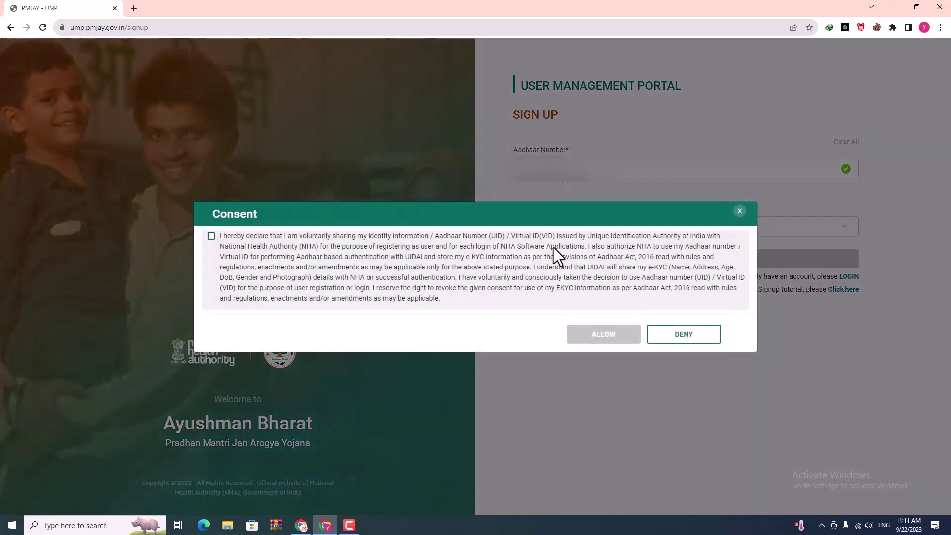
pyautogui.click(212, 236)
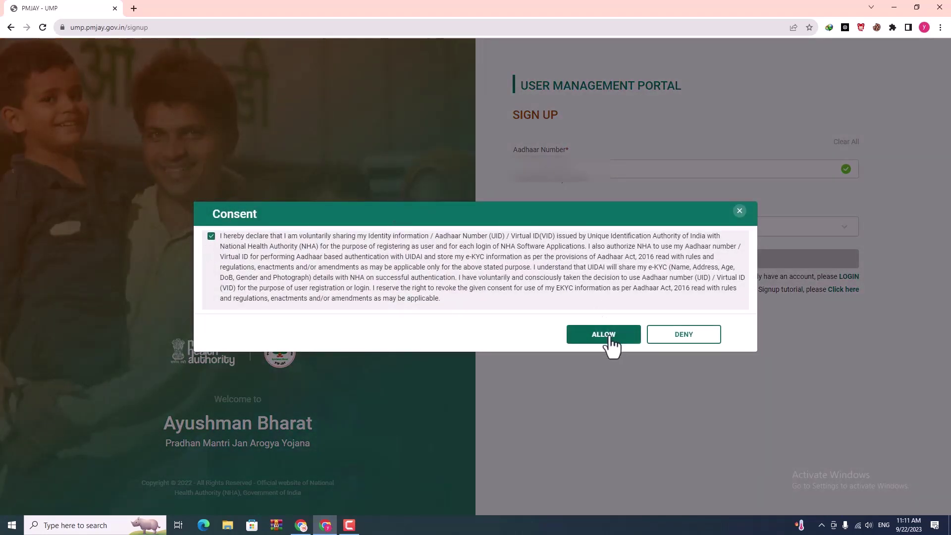
pyautogui.click(606, 335)
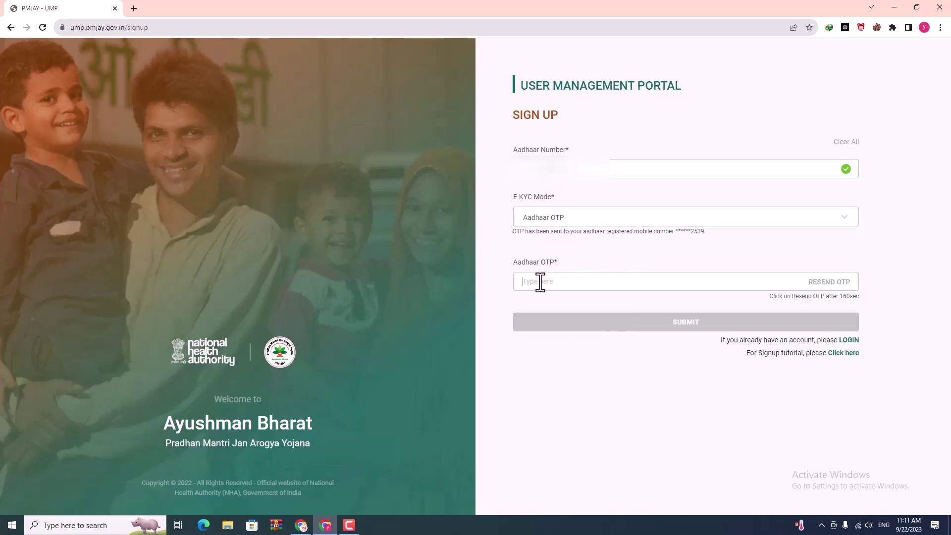
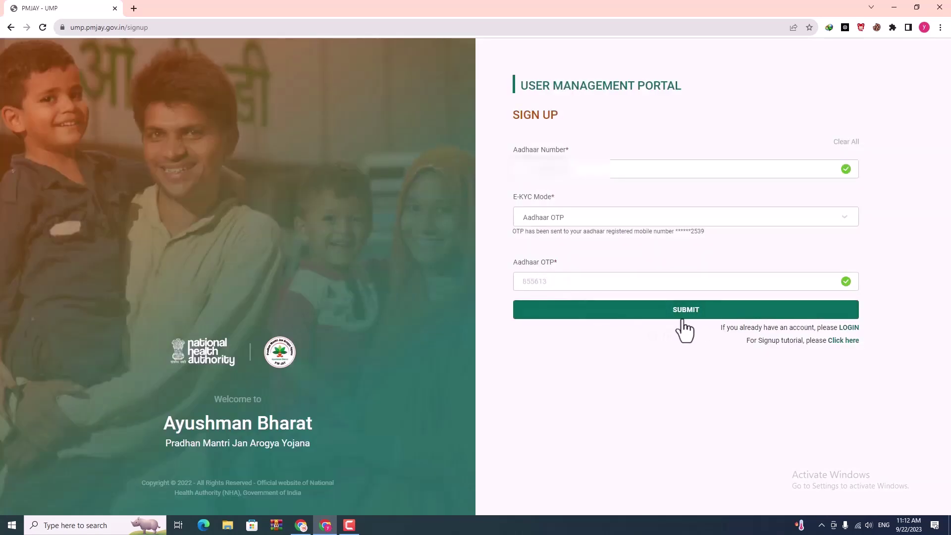
pyautogui.click(684, 317)
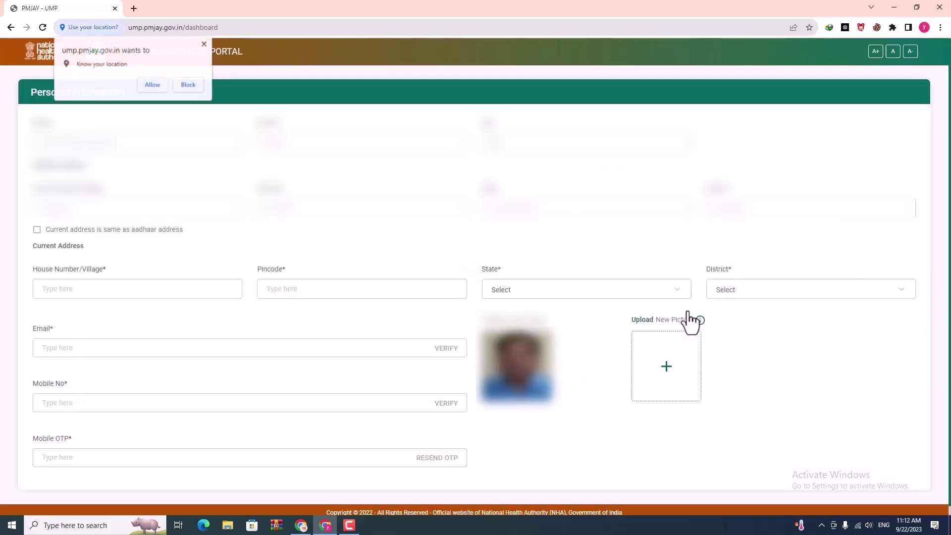
# Step: Dismiss the location prompt and mark the current address as same as the Aadhaar address
pyautogui.click(204, 44)
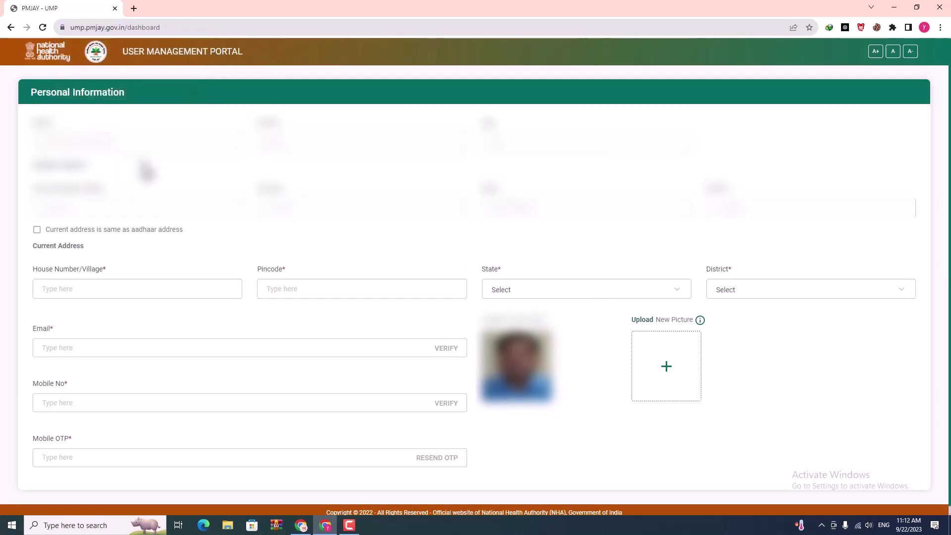
pyautogui.moveTo(44, 149); pyautogui.dragTo(223, 149)
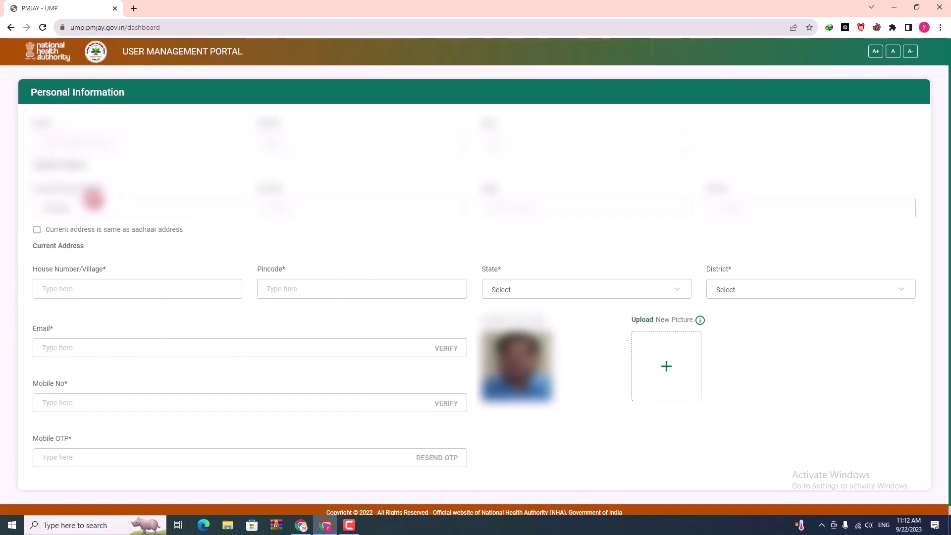
pyautogui.click(37, 231)
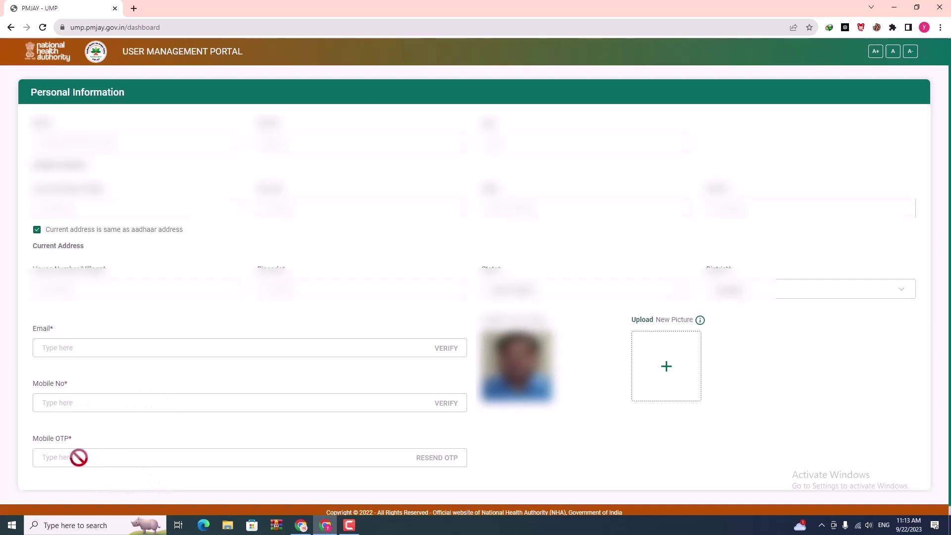
pyautogui.scroll(-3, 74, 426)
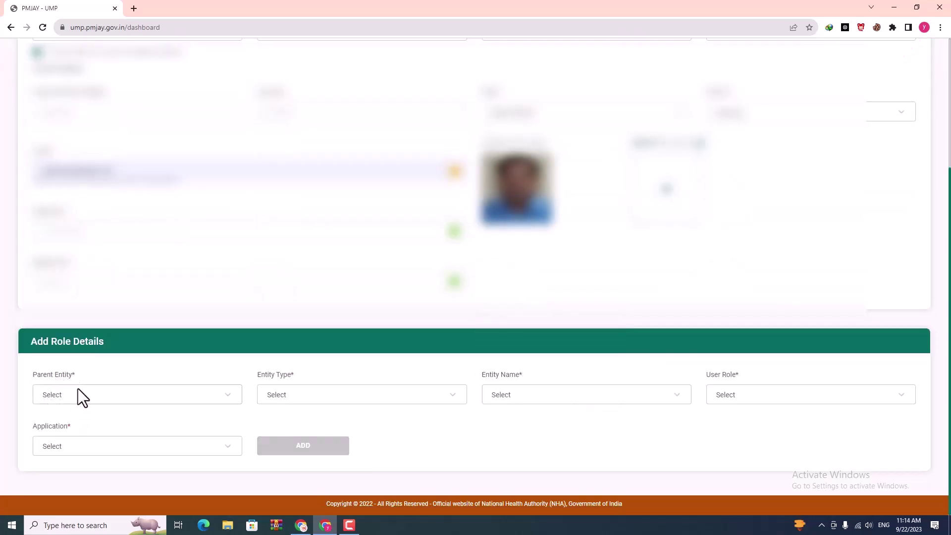
# Step: Choose SHA UP as the parent entity in Add Role Details
pyautogui.click(69, 397)
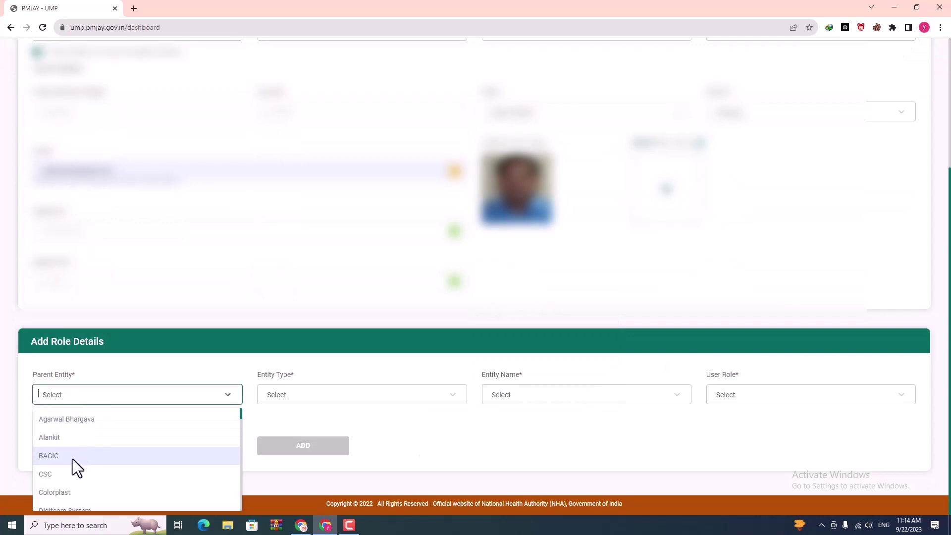
pyautogui.scroll(-2, 64, 476)
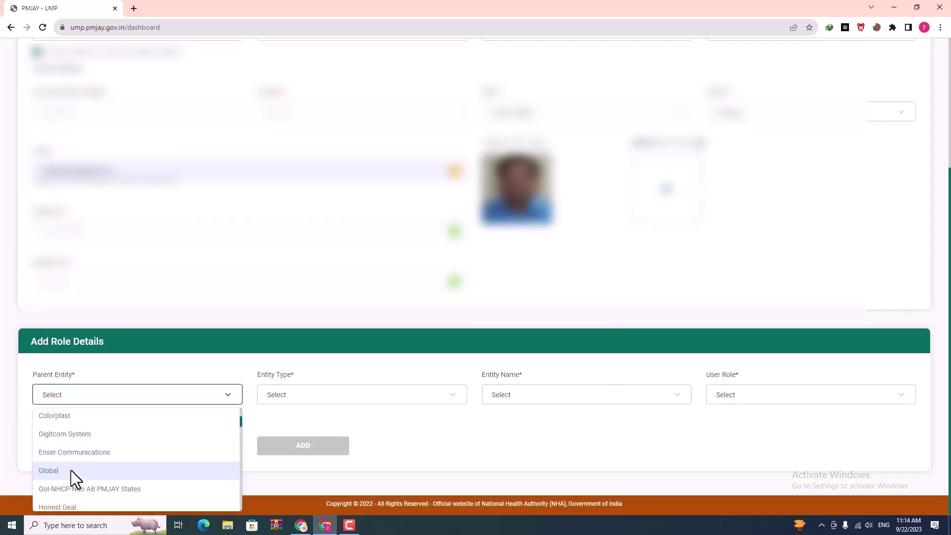
pyautogui.scroll(-2, 84, 451)
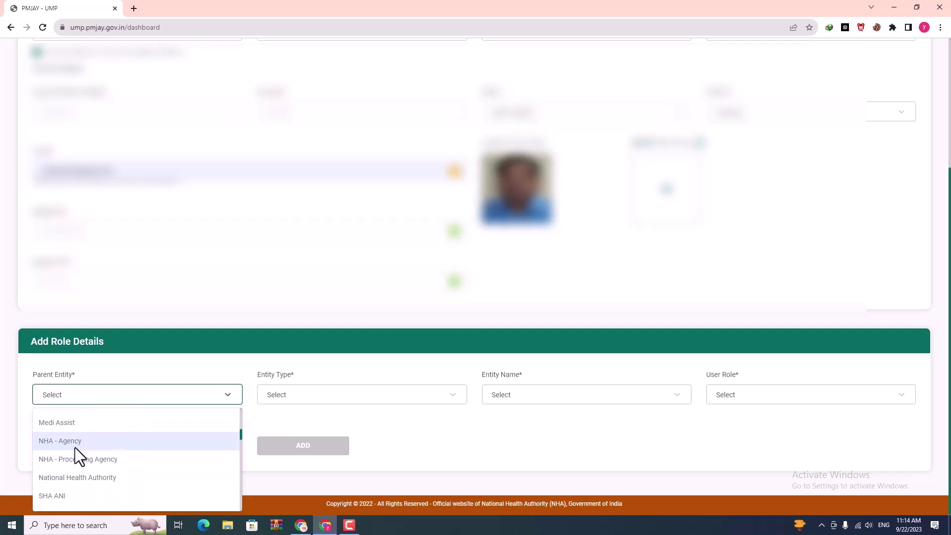
pyautogui.scroll(-1, 75, 468)
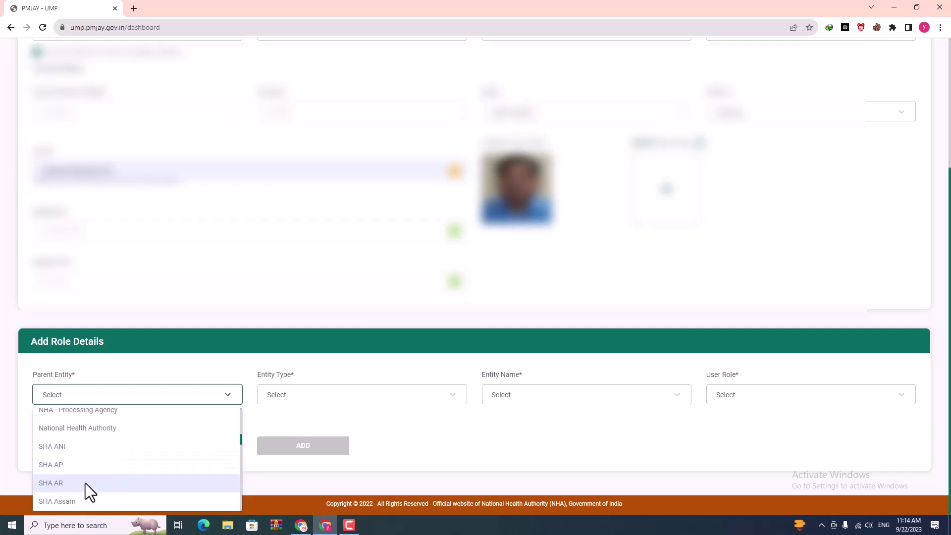
pyautogui.scroll(-3, 94, 475)
pyautogui.scroll(-2, 94, 458)
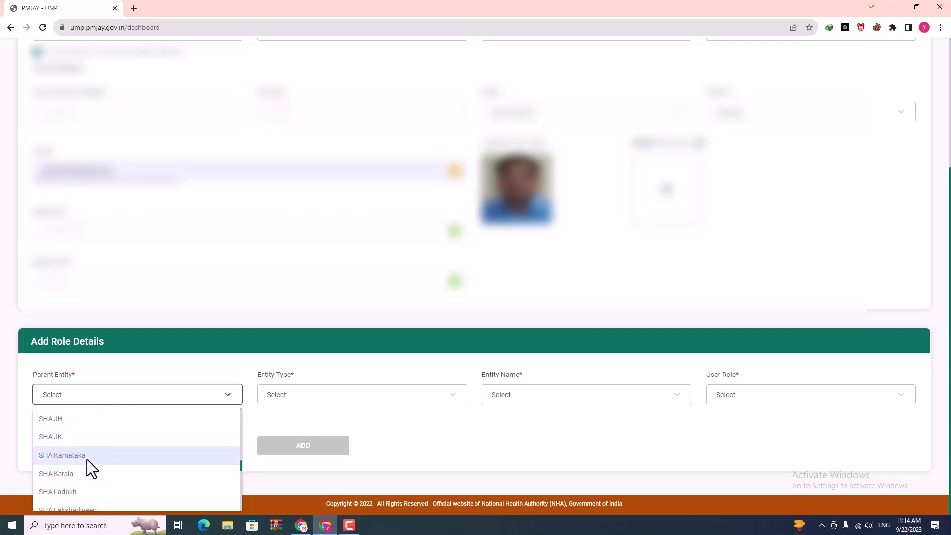
pyautogui.scroll(-2, 97, 453)
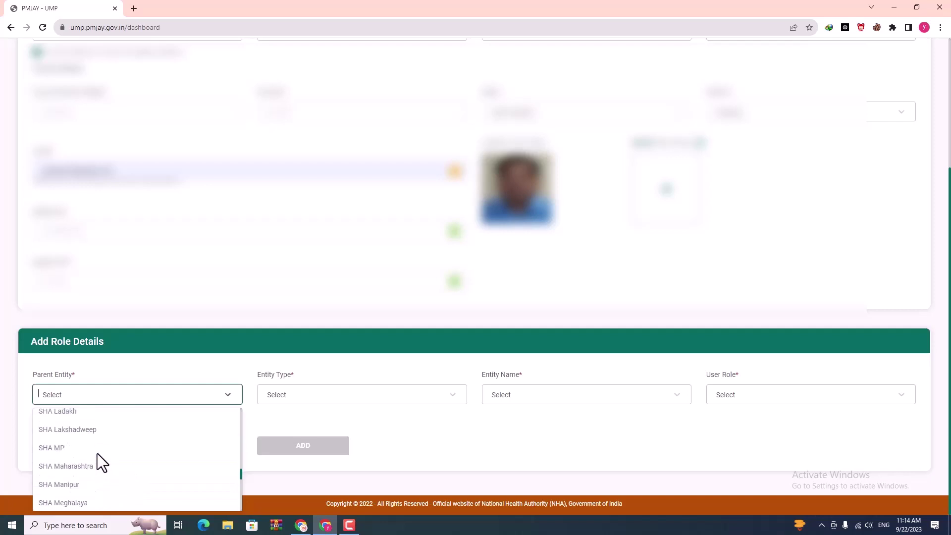
pyautogui.scroll(-2, 97, 453)
pyautogui.scroll(-5, 98, 457)
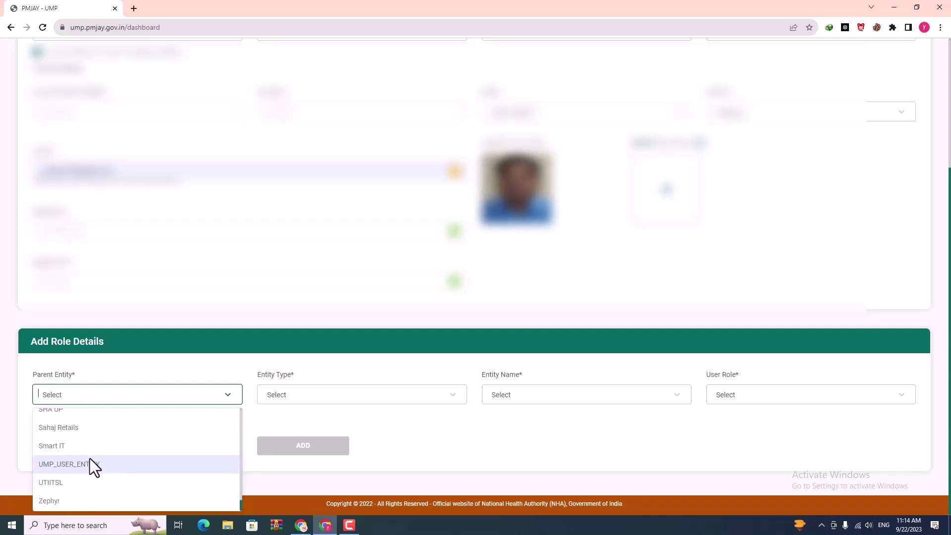
pyautogui.scroll(1, 90, 459)
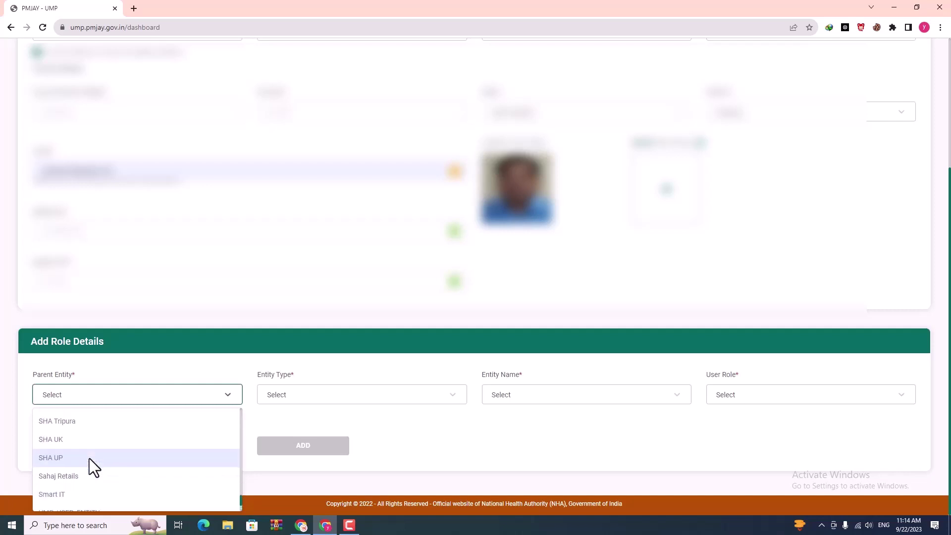
pyautogui.click(63, 456)
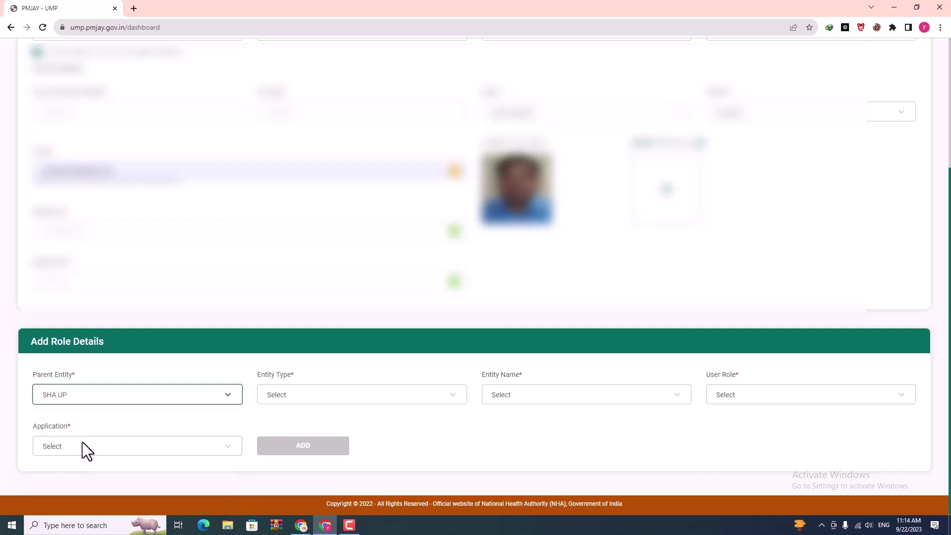
# Step: Add a role with Card Creation Agency, CSC, Agency Operator, and application BIS
pyautogui.click(293, 394)
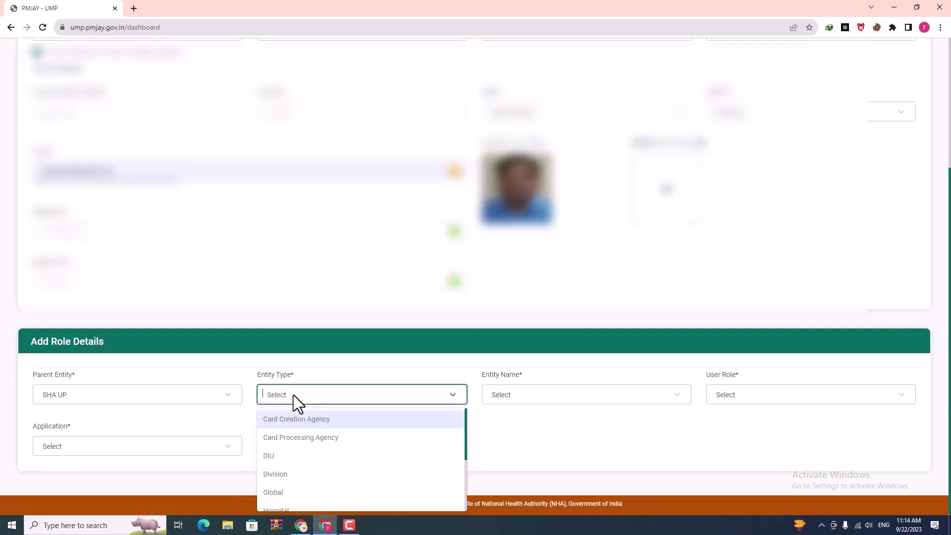
pyautogui.click(296, 419)
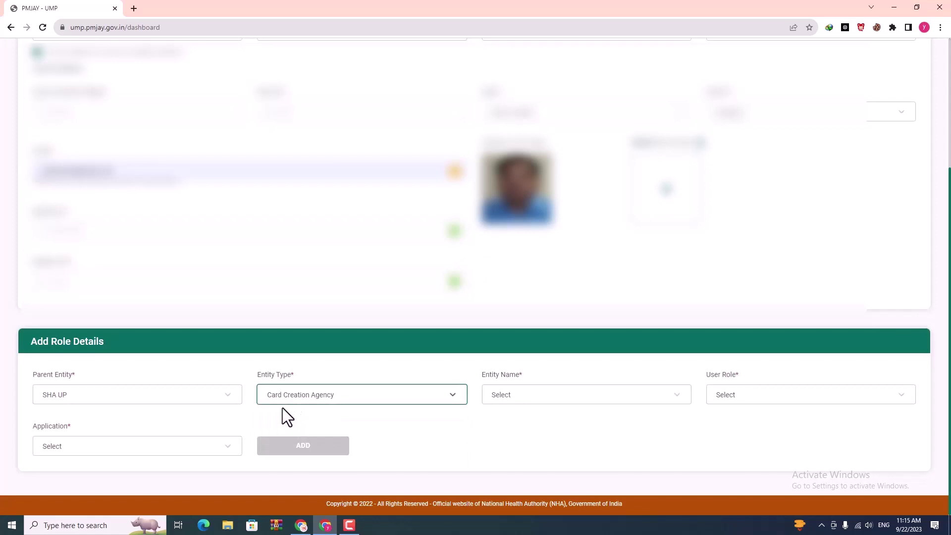
pyautogui.click(500, 395)
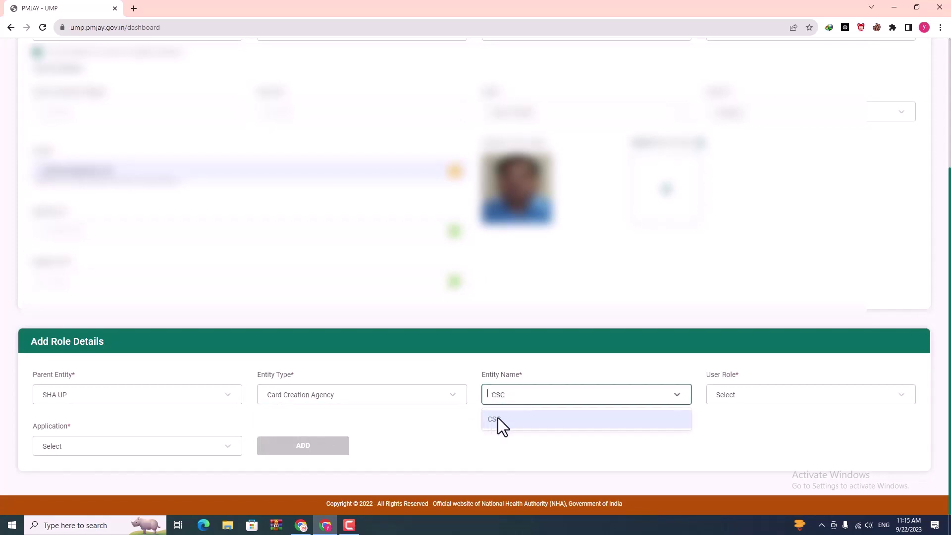
pyautogui.click(498, 418)
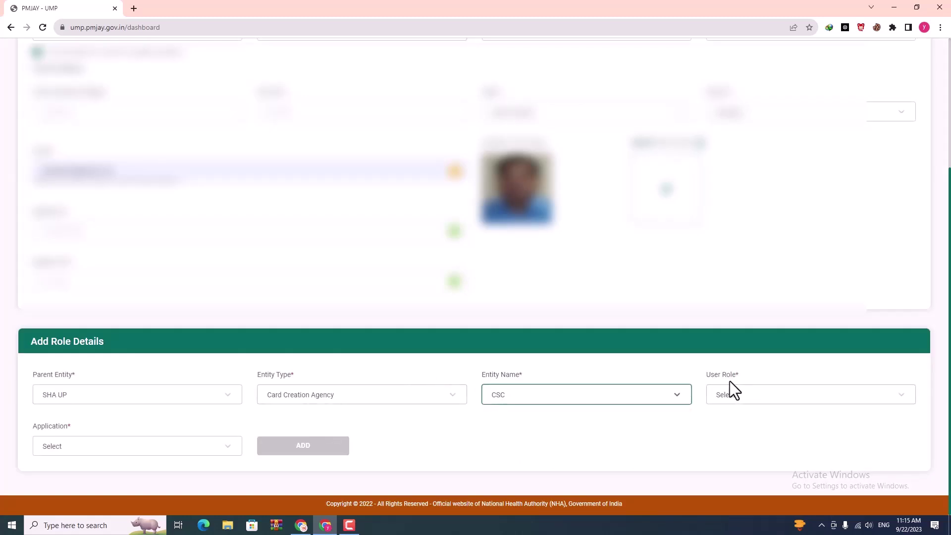
pyautogui.click(728, 398)
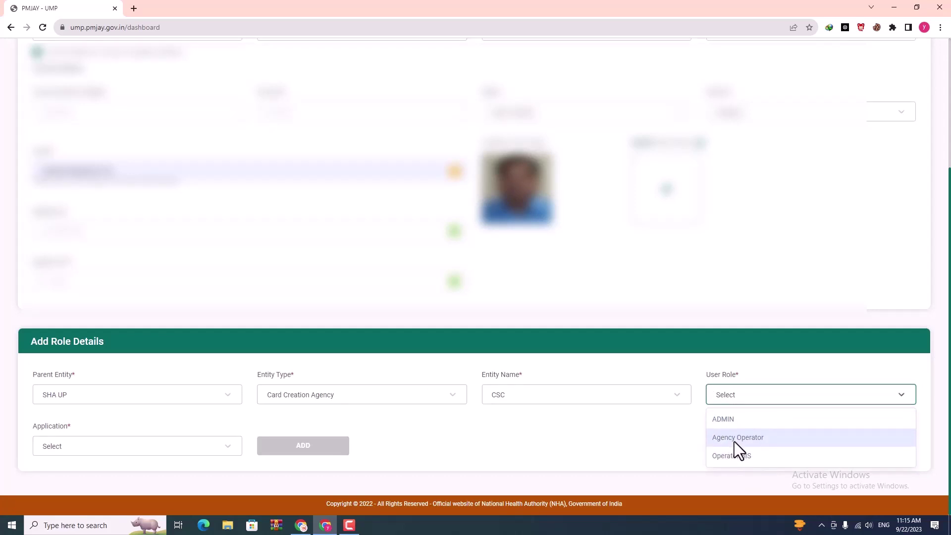
pyautogui.click(754, 438)
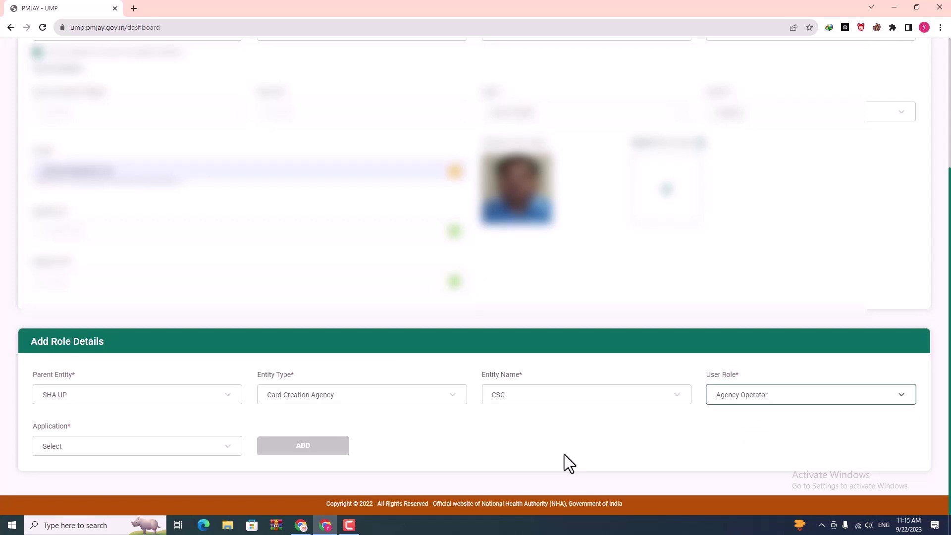
pyautogui.click(53, 447)
pyautogui.click(52, 471)
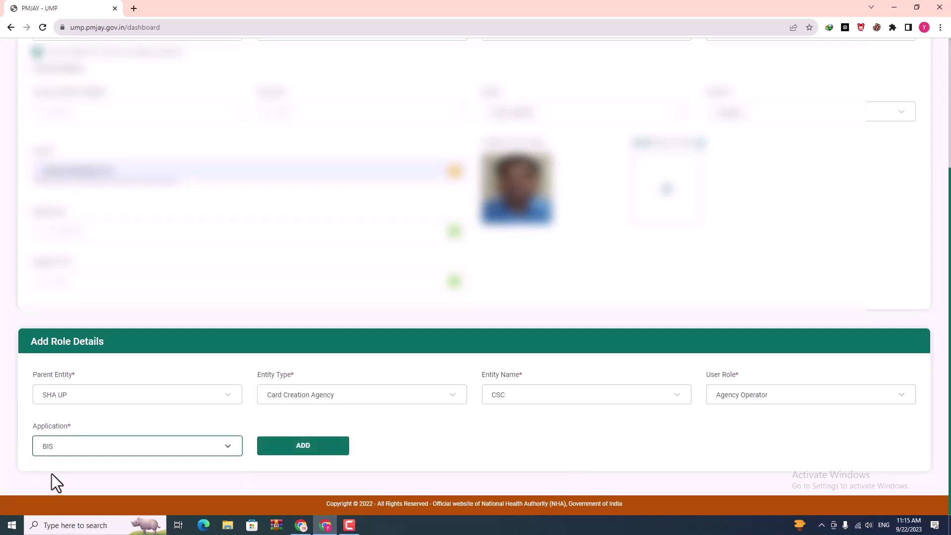
pyautogui.click(317, 449)
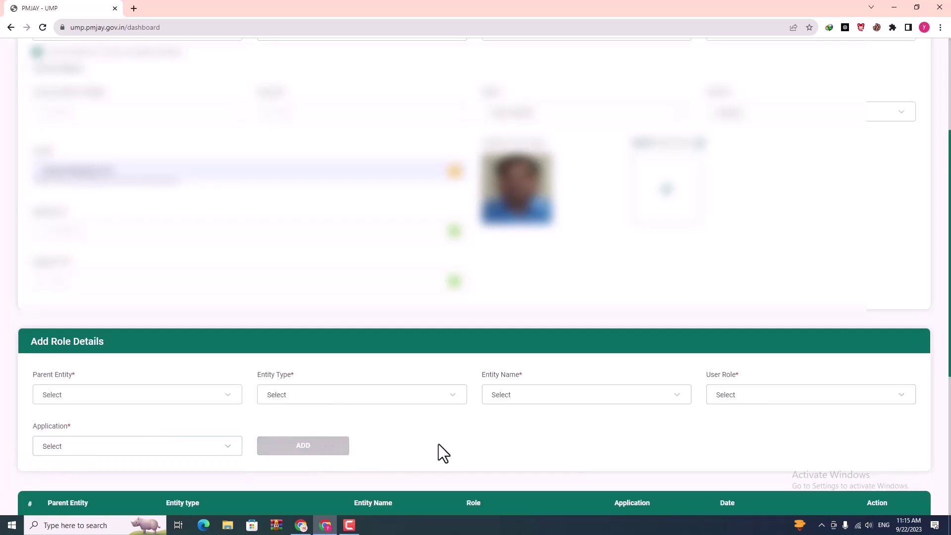
# Step: Fill in the new username and passwords under User Credentials and submit the account
pyautogui.scroll(-5, 418, 444)
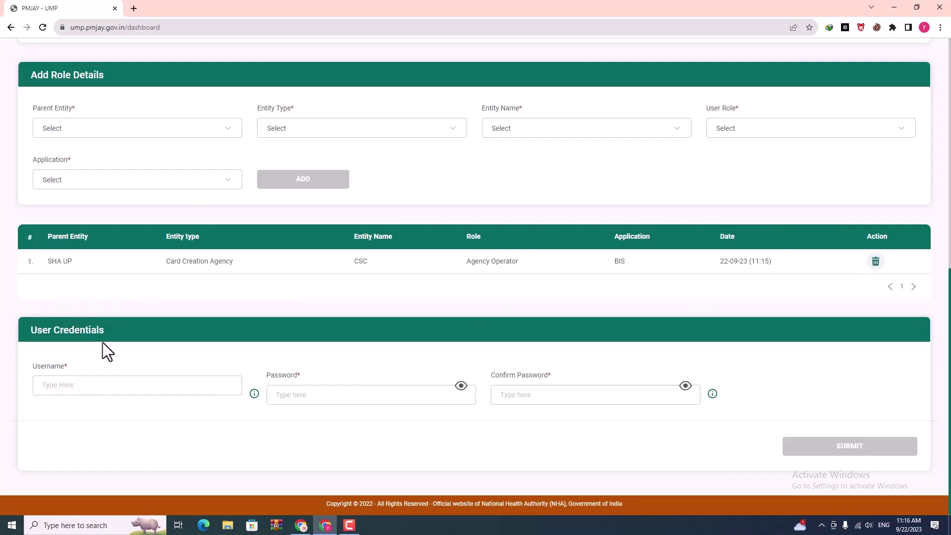
pyautogui.click(54, 385)
pyautogui.write('yahkaise')
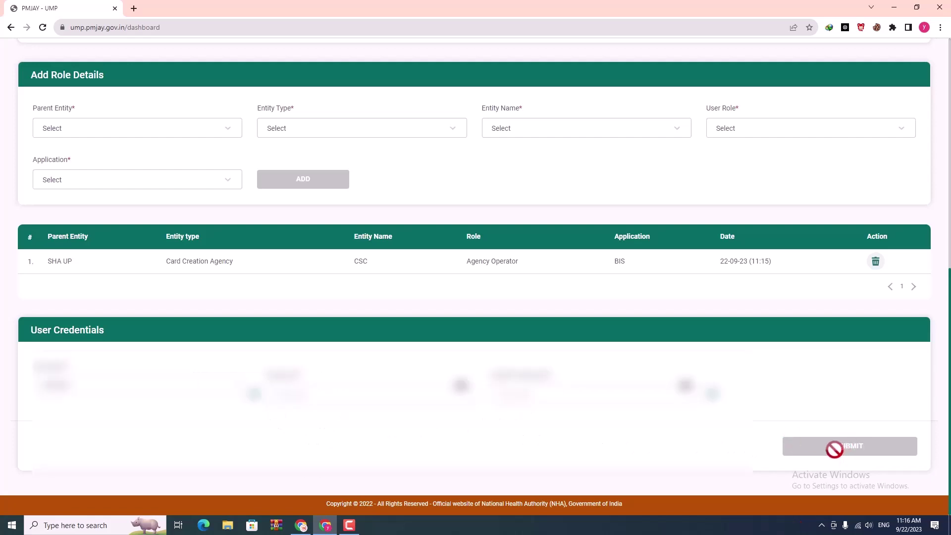
pyautogui.click(837, 446)
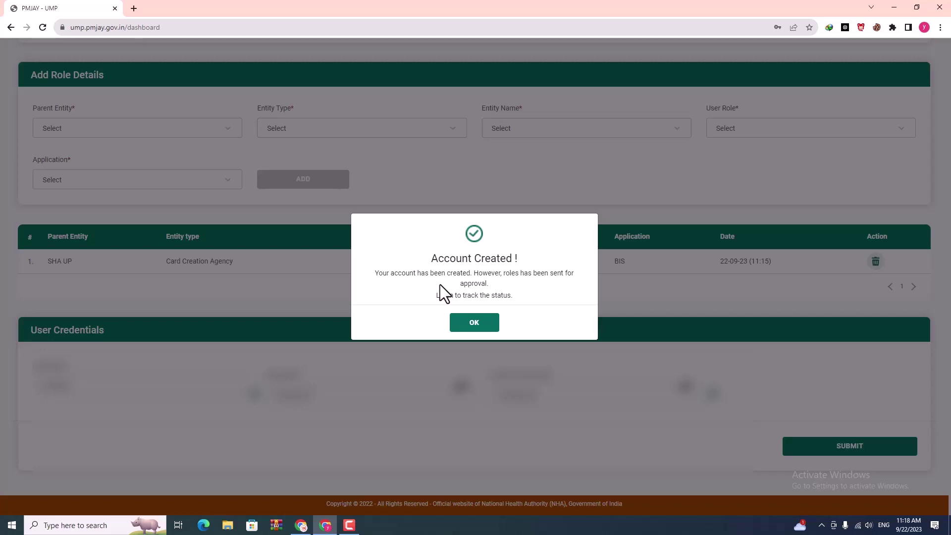
# Step: Acknowledge the account-created message and dismiss the save-password and location prompts
pyautogui.click(483, 330)
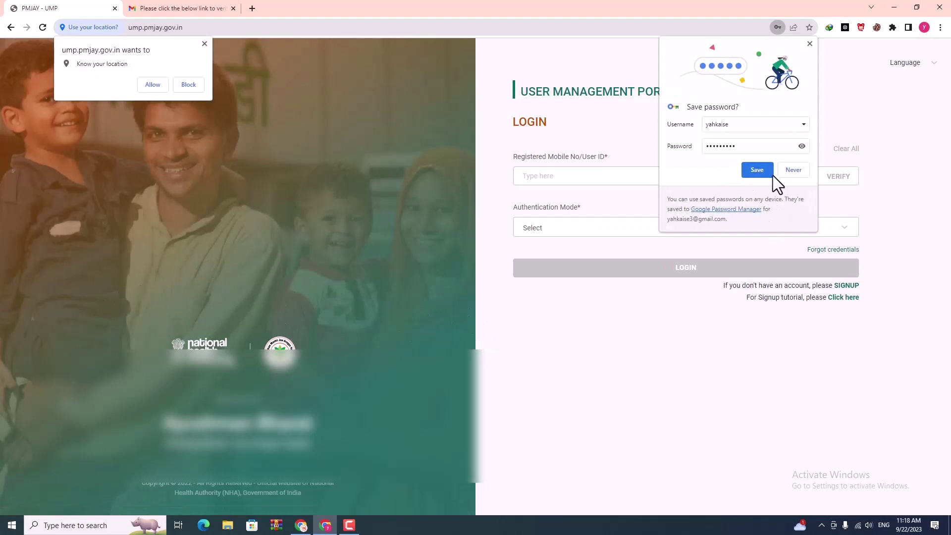
pyautogui.click(756, 170)
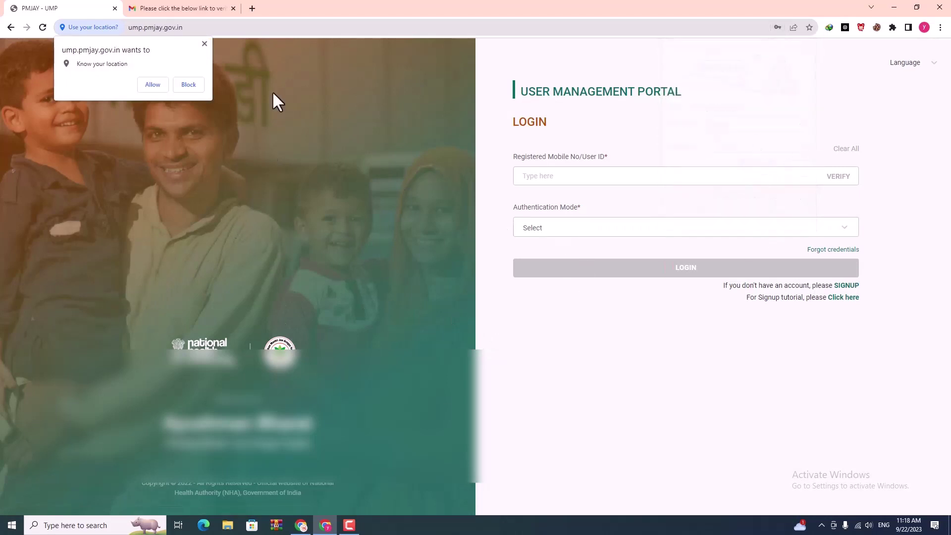
pyautogui.click(204, 43)
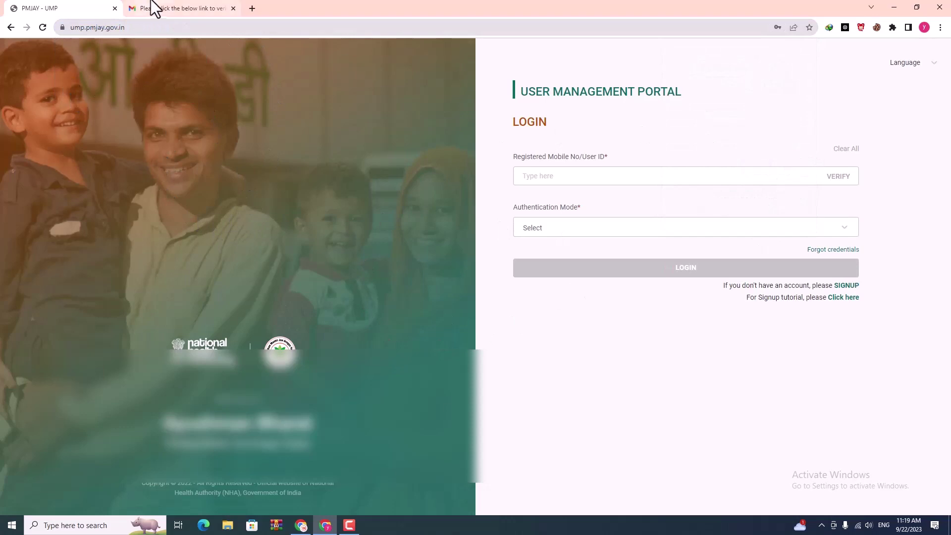
# Step: Open the Gmail verification link for the registered email, then return to the PMJAY login tab
pyautogui.click(211, 8)
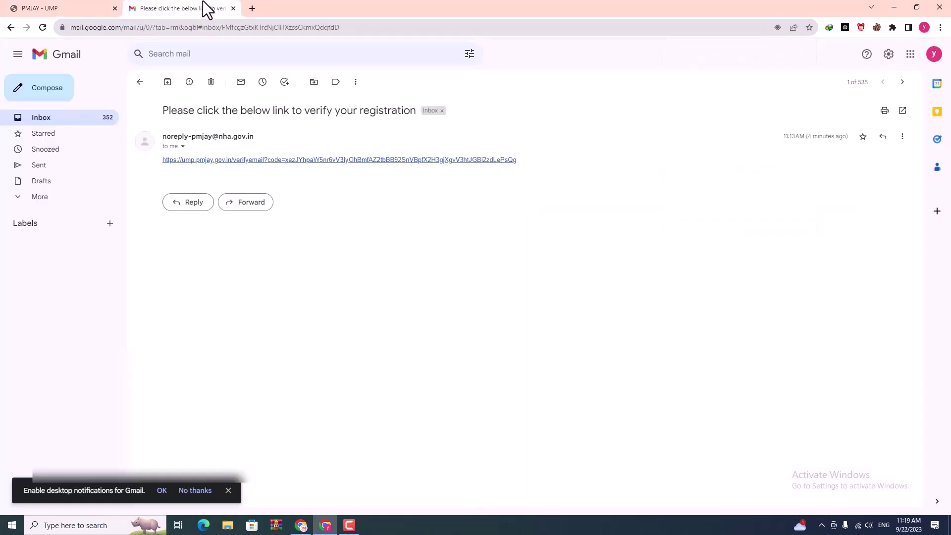
pyautogui.click(236, 161)
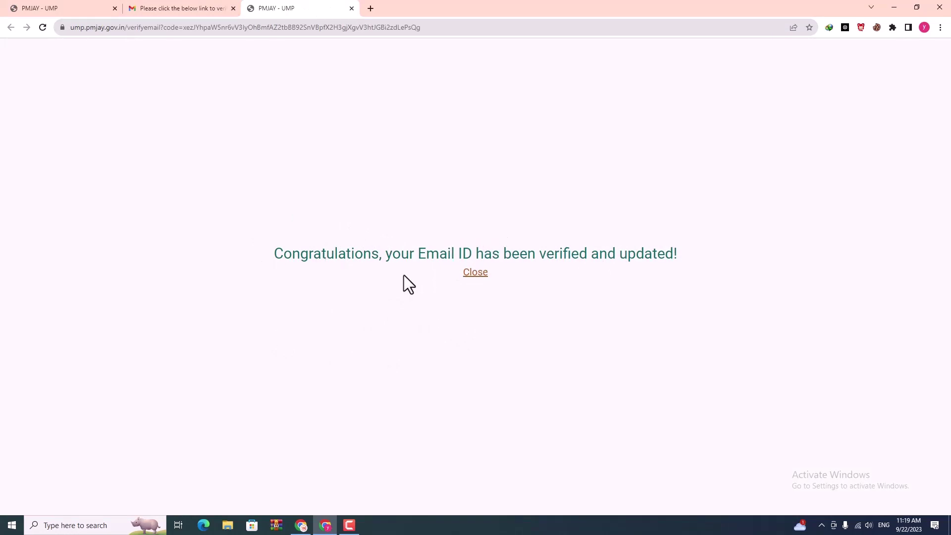
pyautogui.click(474, 273)
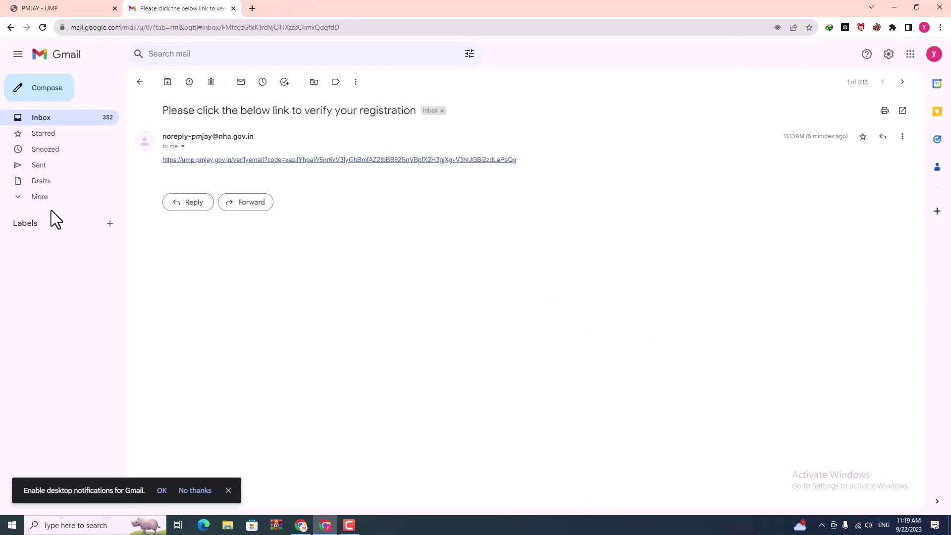
pyautogui.click(29, 8)
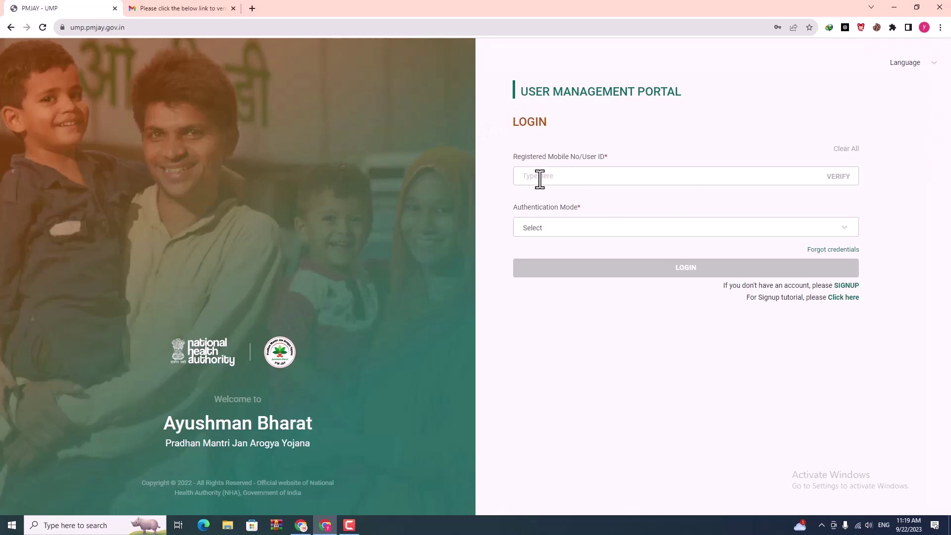
# Step: Enter the new user ID on the login form and verify it
pyautogui.click(539, 229)
pyautogui.click(539, 229)
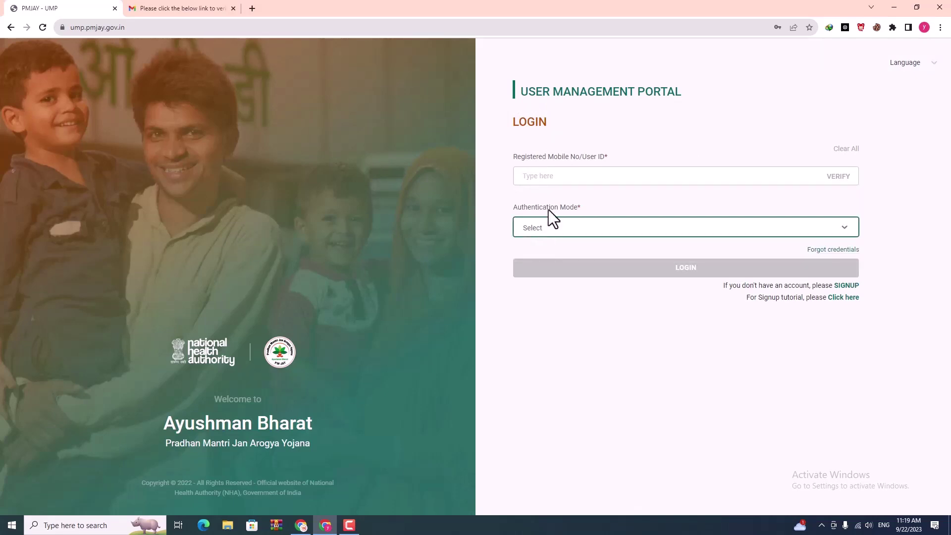
pyautogui.click(547, 177)
pyautogui.write('yahkaise')
pyautogui.click(839, 177)
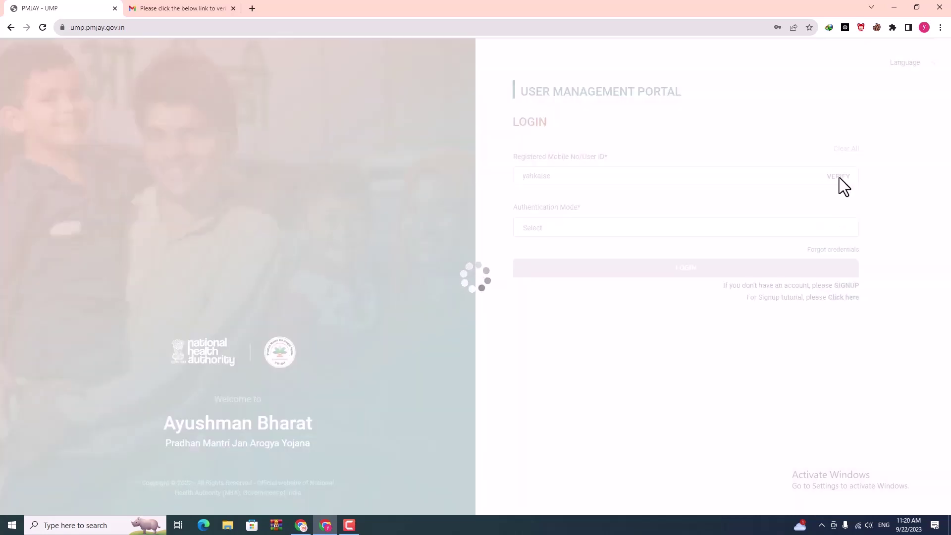
# Step: Choose Password as authentication mode, enter the password and captcha, and log in
pyautogui.click(542, 225)
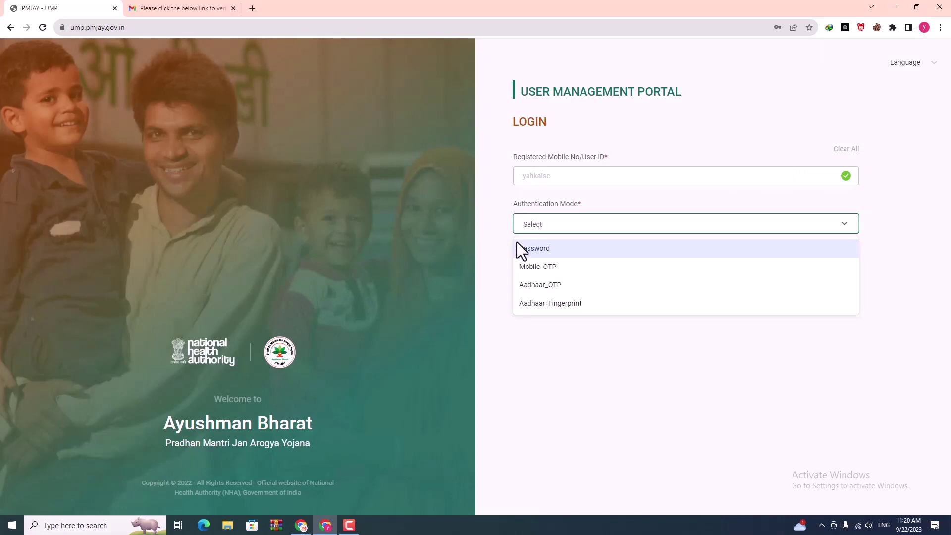
pyautogui.click(545, 247)
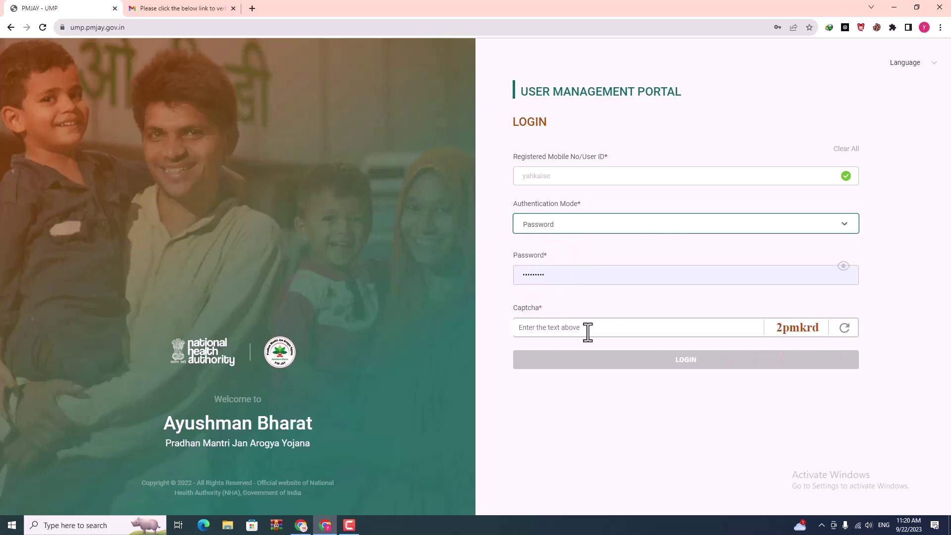
pyautogui.click(535, 329)
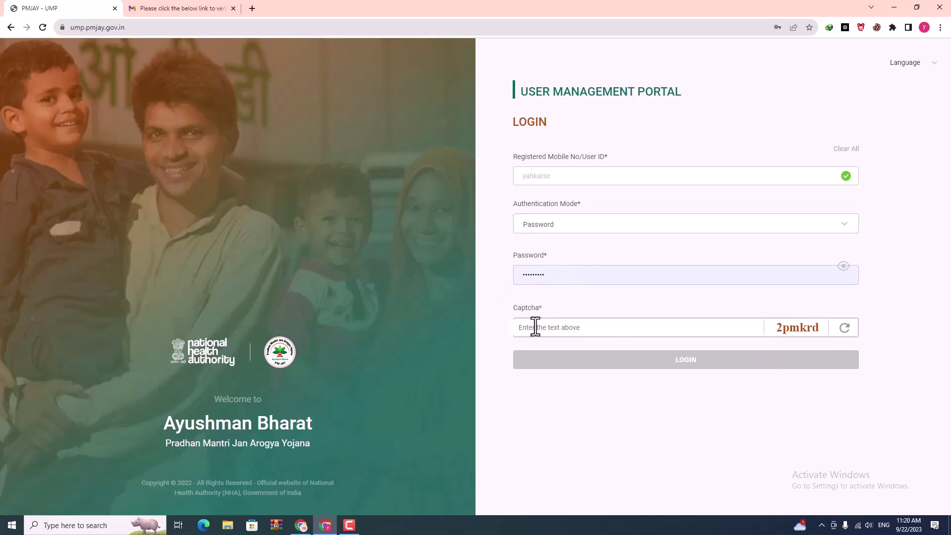
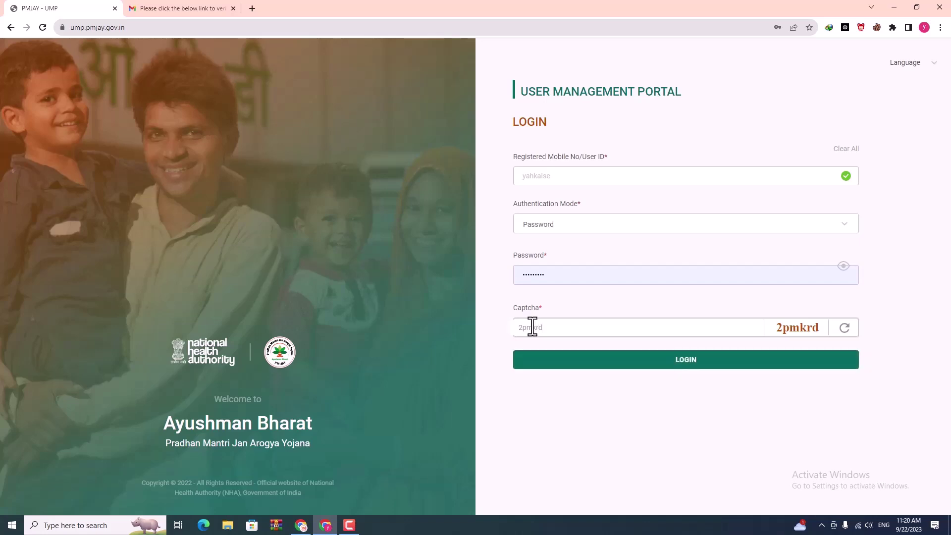
pyautogui.click(680, 363)
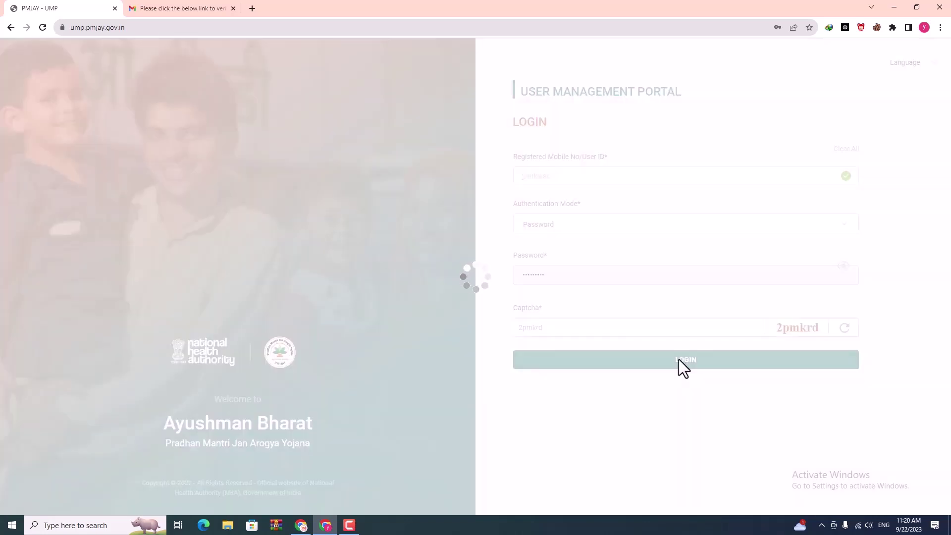